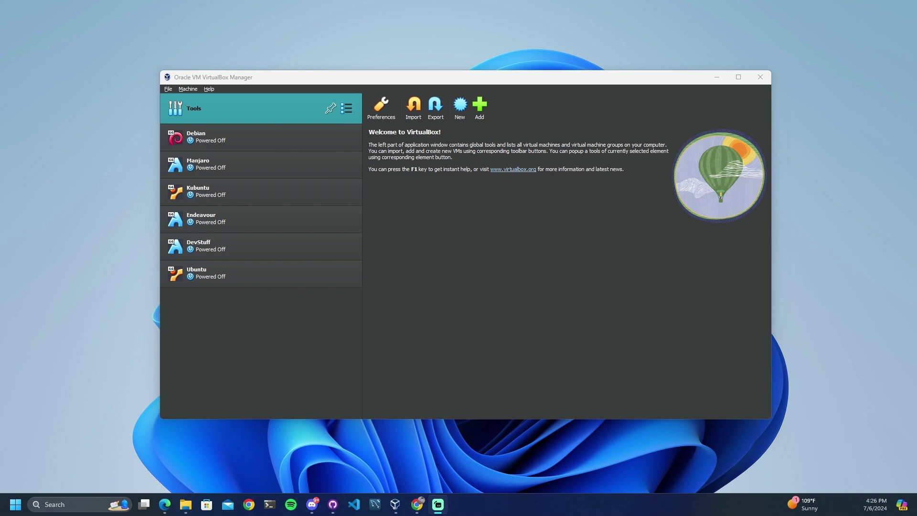
# Switch from VirtualBox Manager to the Chrome window showing virtualbox.org
pyautogui.hotkey('alt', 'Tab')
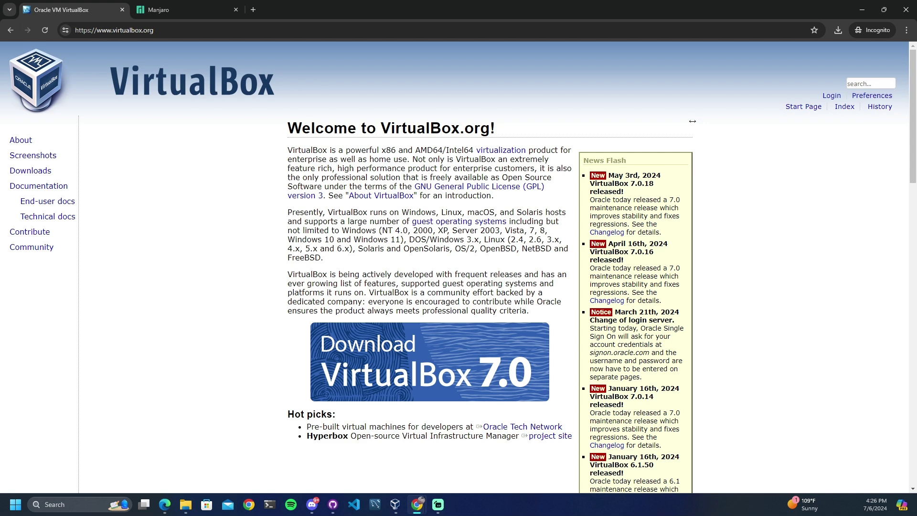
# Go to the VirtualBox Downloads page listing the 7.0.18 platform packages via the Download VirtualBox 7.0 banner
pyautogui.click(162, 34)
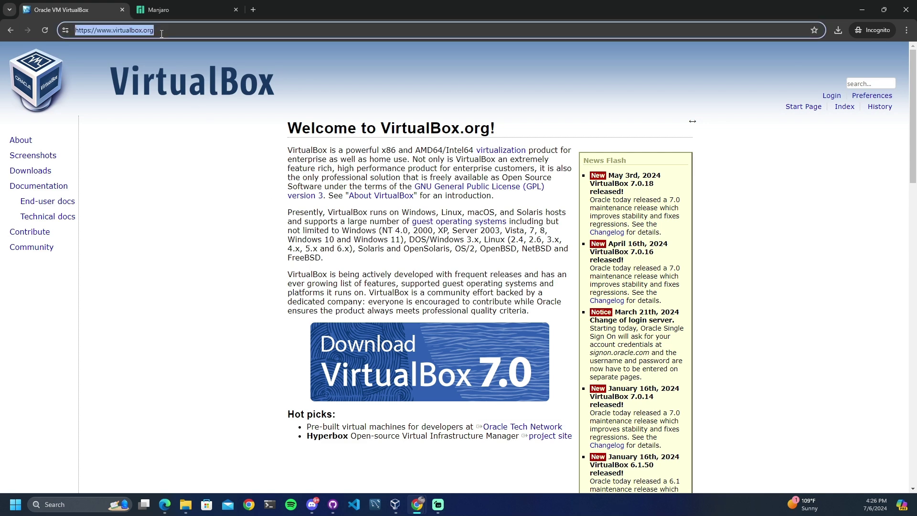
pyautogui.click(162, 34)
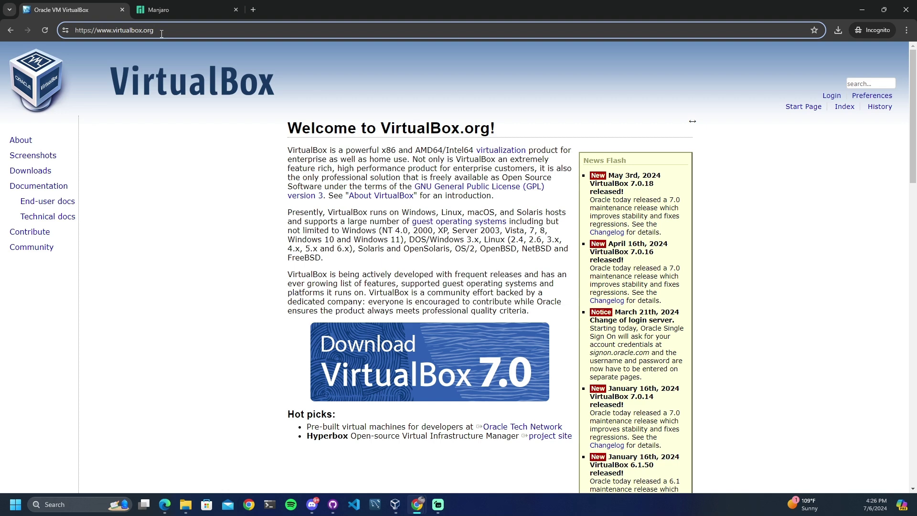
pyautogui.click(466, 361)
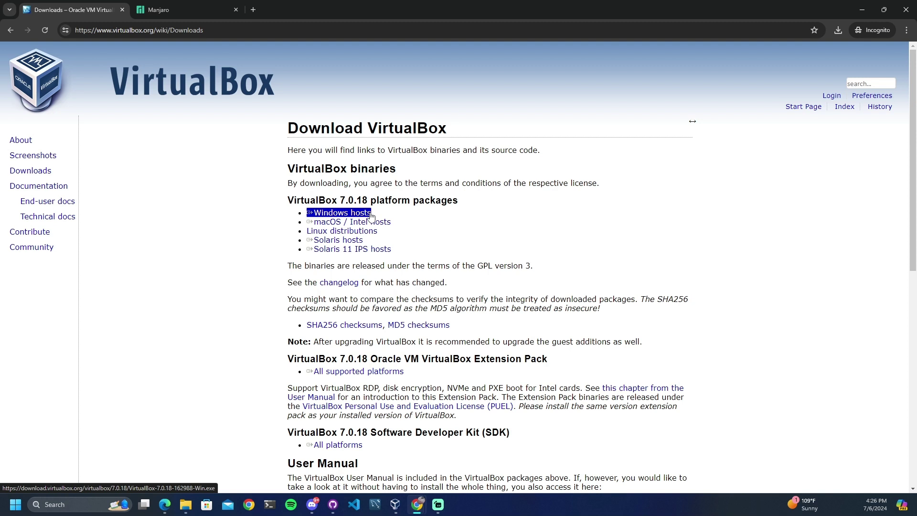
pyautogui.click(372, 216)
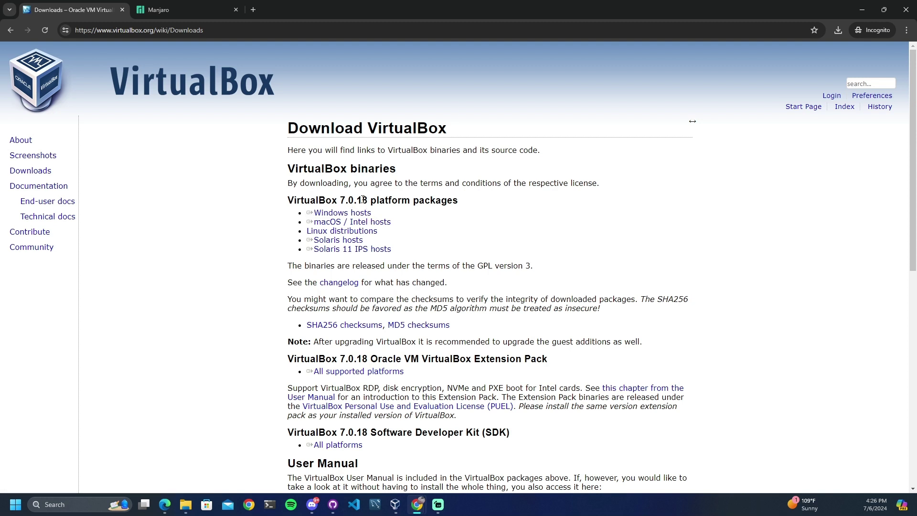
# Switch to the manjaro.org tab in Chrome
pyautogui.click(161, 6)
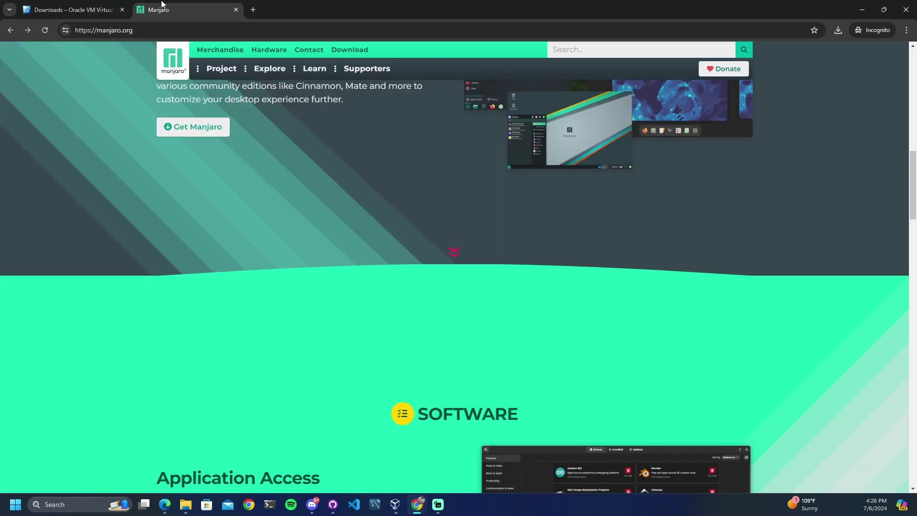
pyautogui.click(166, 27)
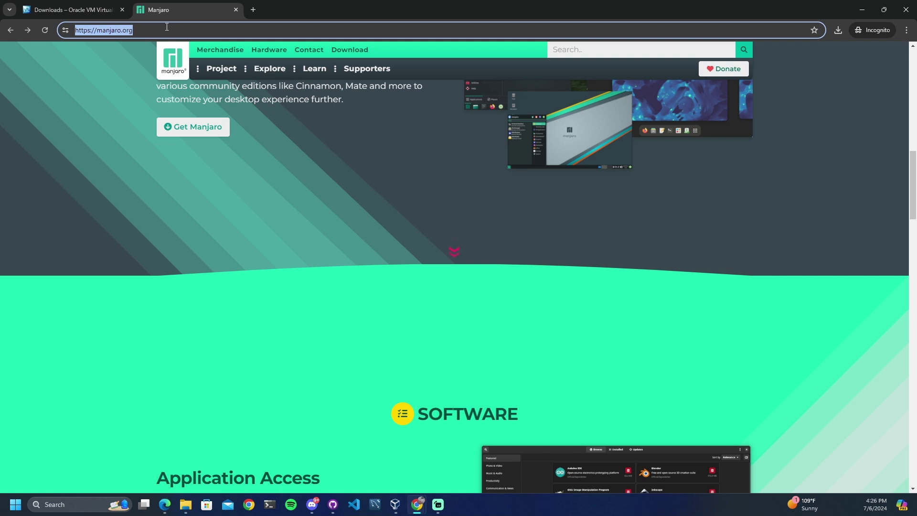
pyautogui.click(338, 264)
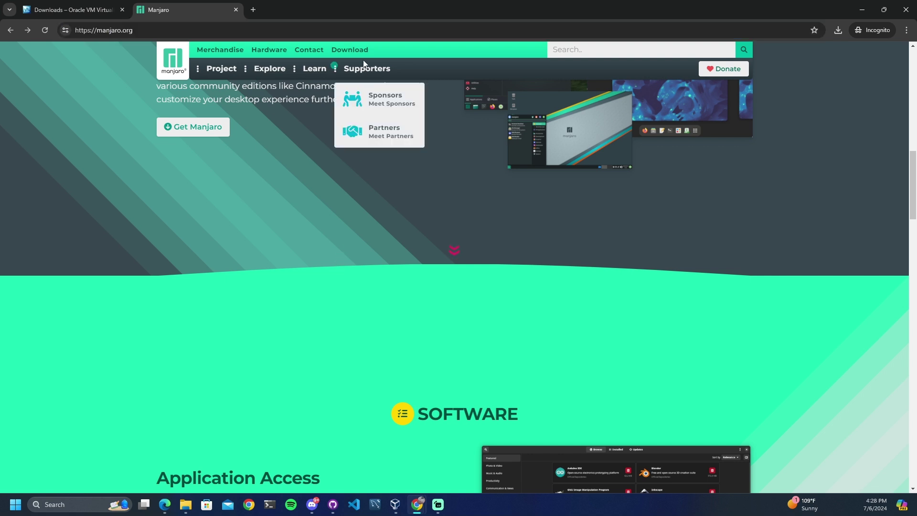
# Show Manjaro's X86_64 Plasma download options, then return to VirtualBox Manager
pyautogui.click(349, 50)
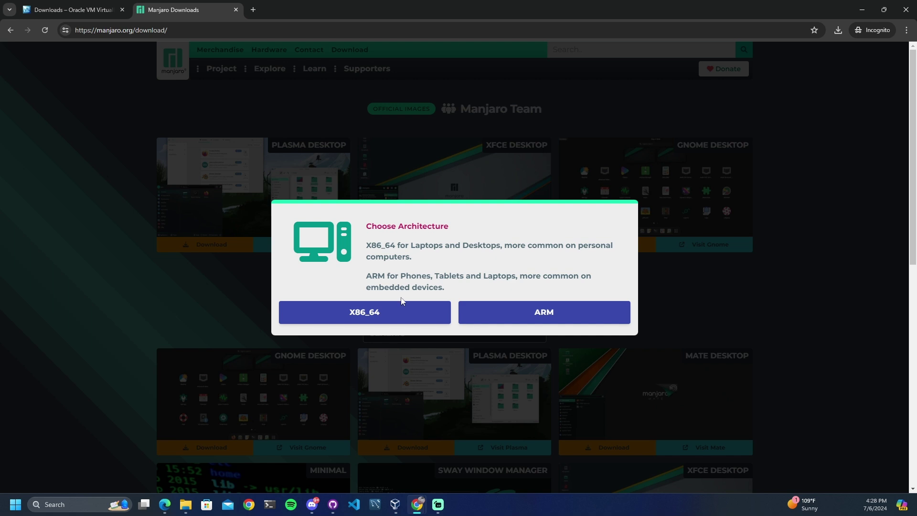
pyautogui.click(403, 314)
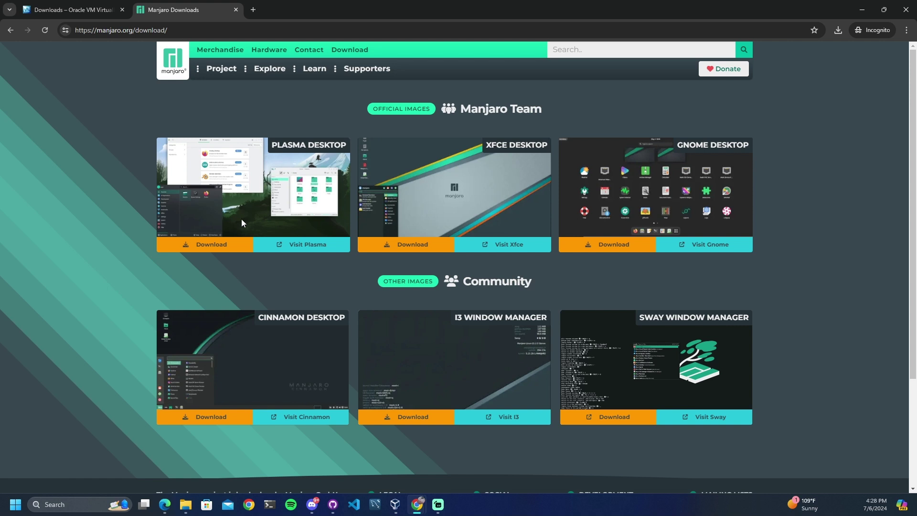
pyautogui.click(225, 245)
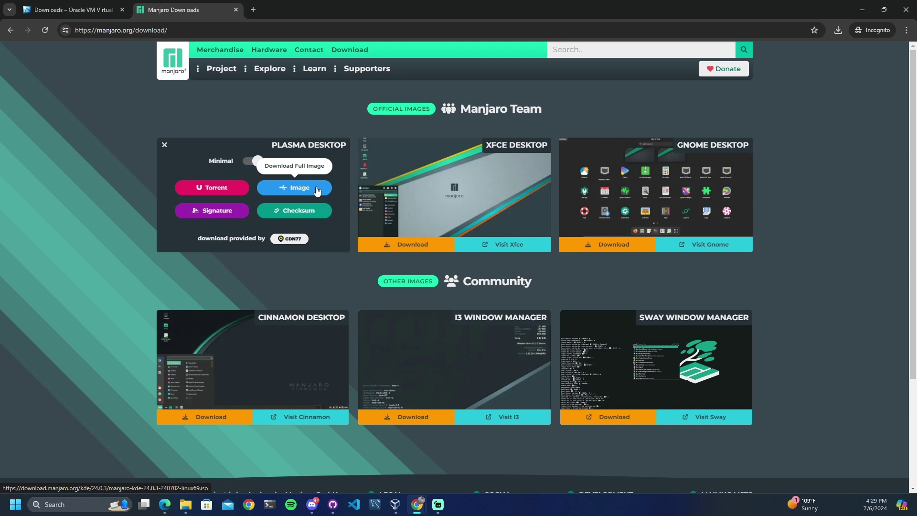
pyautogui.click(399, 509)
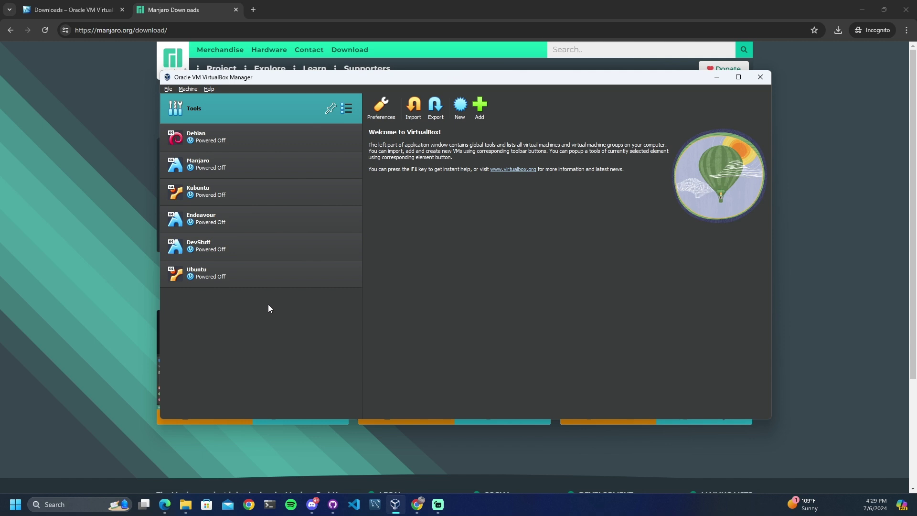
# Start a new machine named ExampleVM using the manjaro-kde-24.0-240513-linux69 ISO
pyautogui.click(460, 109)
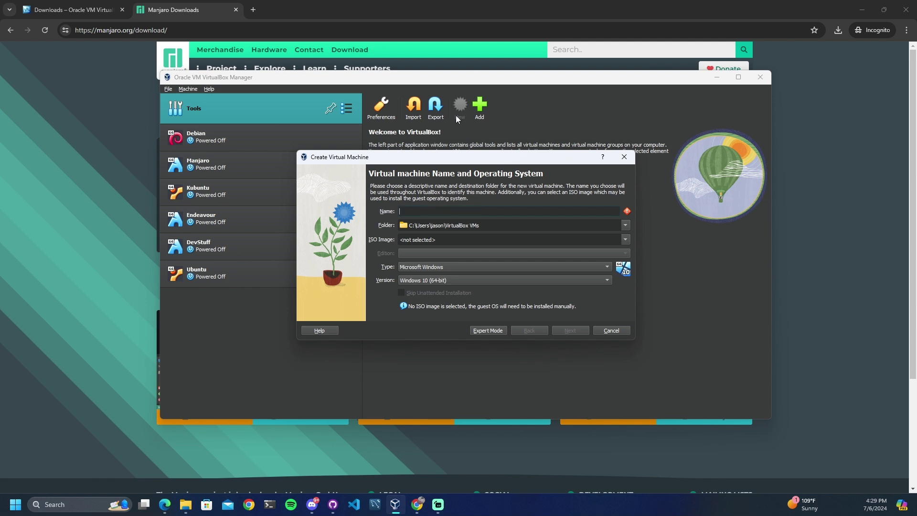
pyautogui.write('ExampleVM')
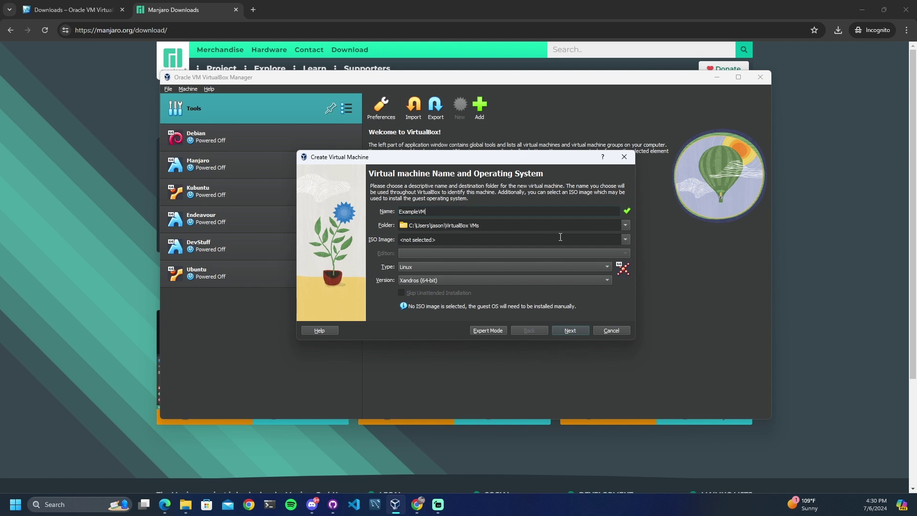
pyautogui.click(622, 239)
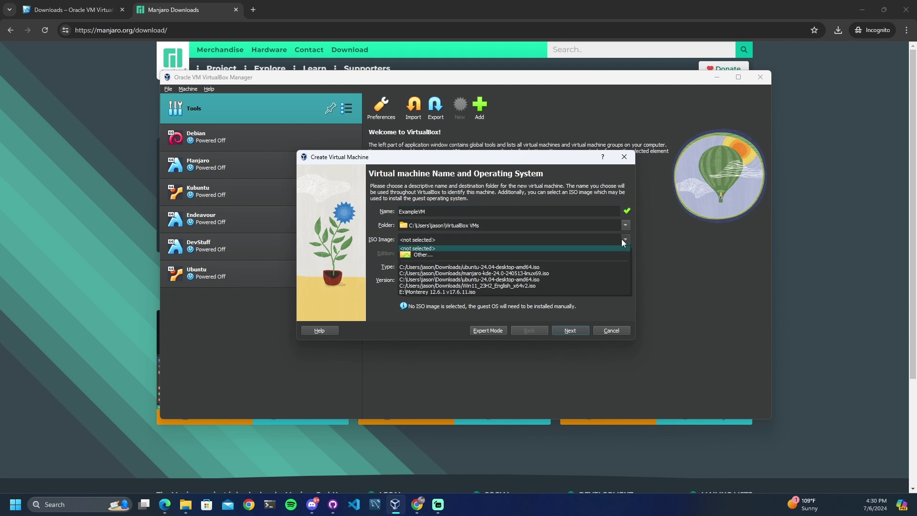
pyautogui.click(443, 255)
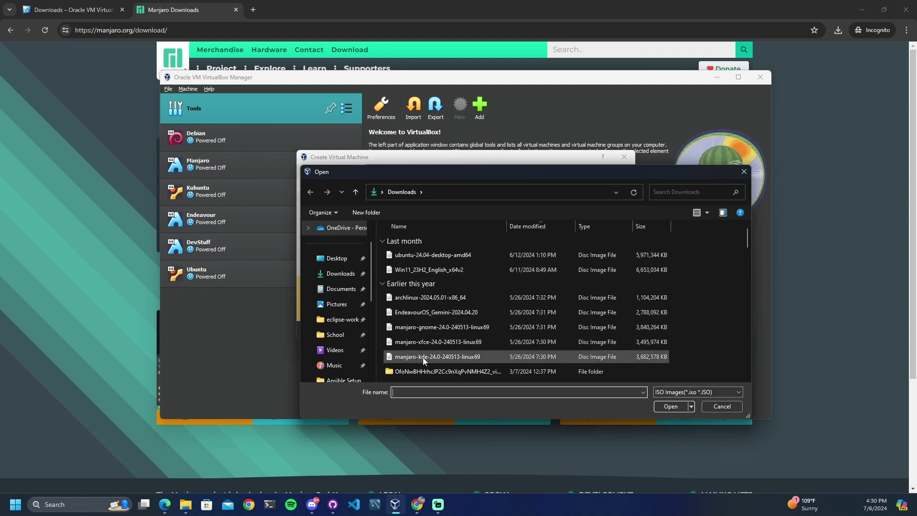
pyautogui.click(458, 358)
pyautogui.click(667, 409)
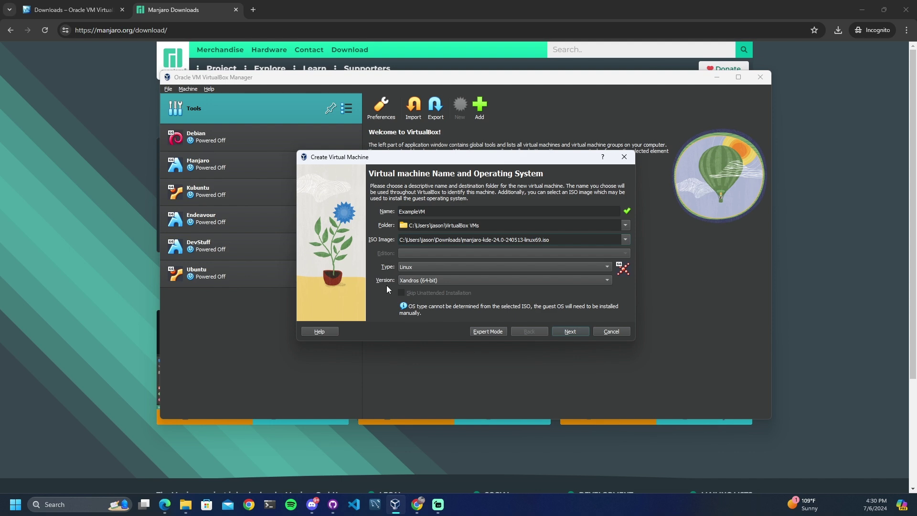
# Set the version to Arch Linux (64-bit) and continue to the Hardware step
pyautogui.click(494, 282)
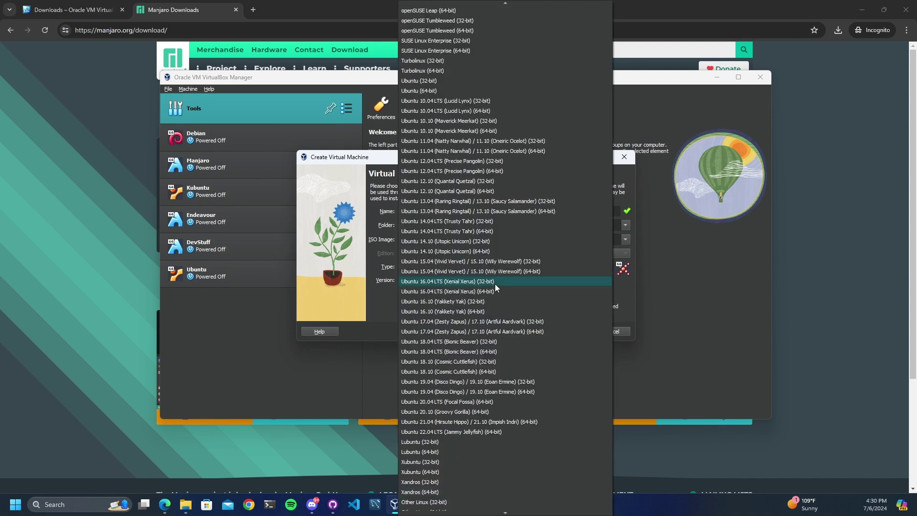
pyautogui.scroll(7, 495, 283)
pyautogui.scroll(14, 495, 284)
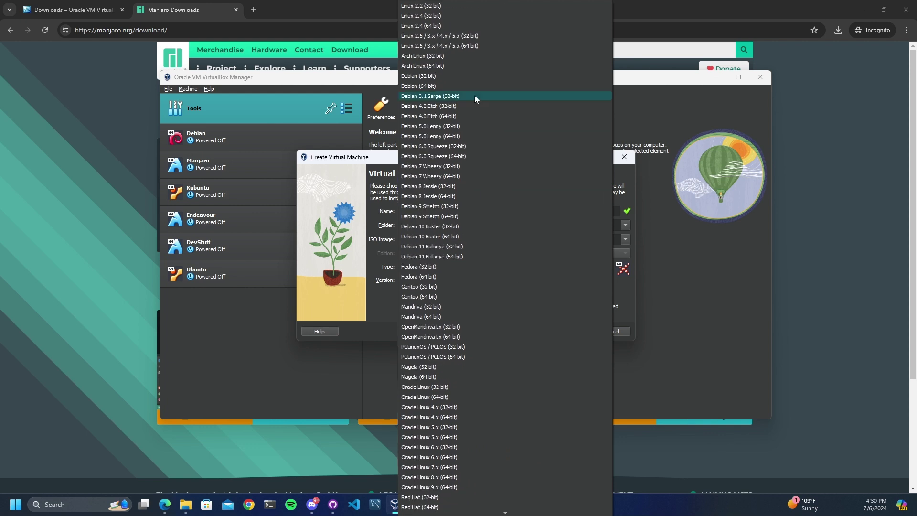
pyautogui.click(463, 66)
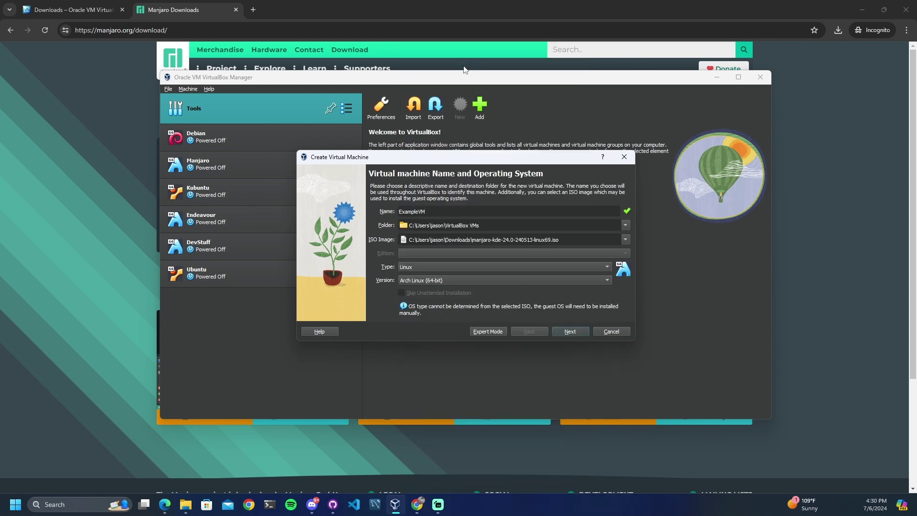
pyautogui.click(571, 332)
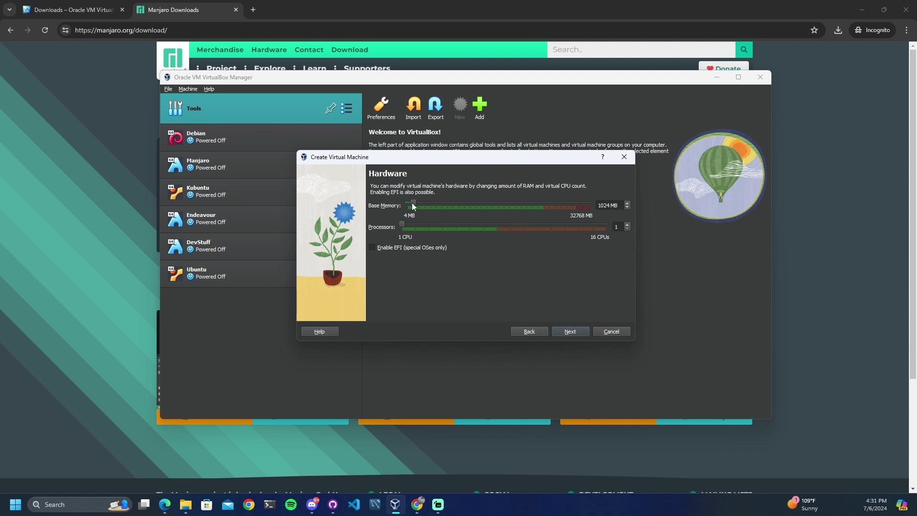
# Raise the base memory, set a 25 GB virtual hard disk, and reach the Summary
pyautogui.moveTo(416, 203); pyautogui.dragTo(428, 207)
pyautogui.click(579, 333)
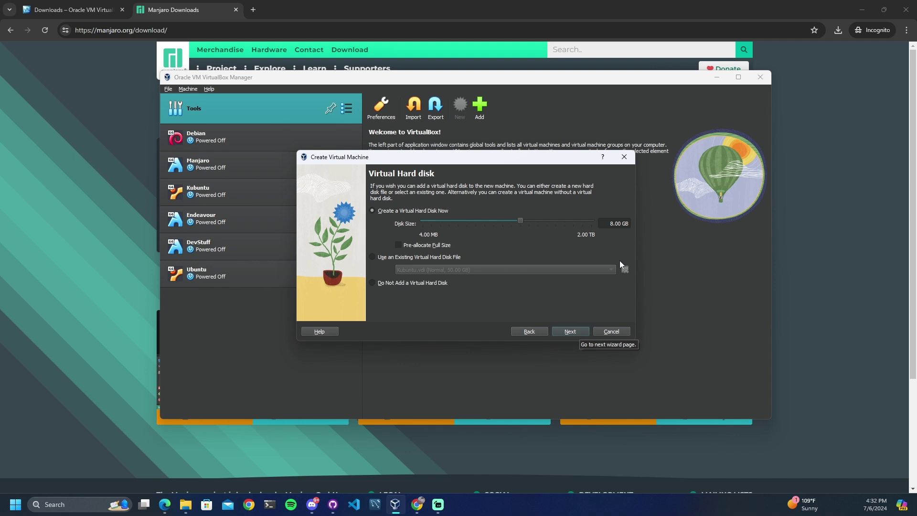
pyautogui.doubleClick(612, 224)
pyautogui.write('25')
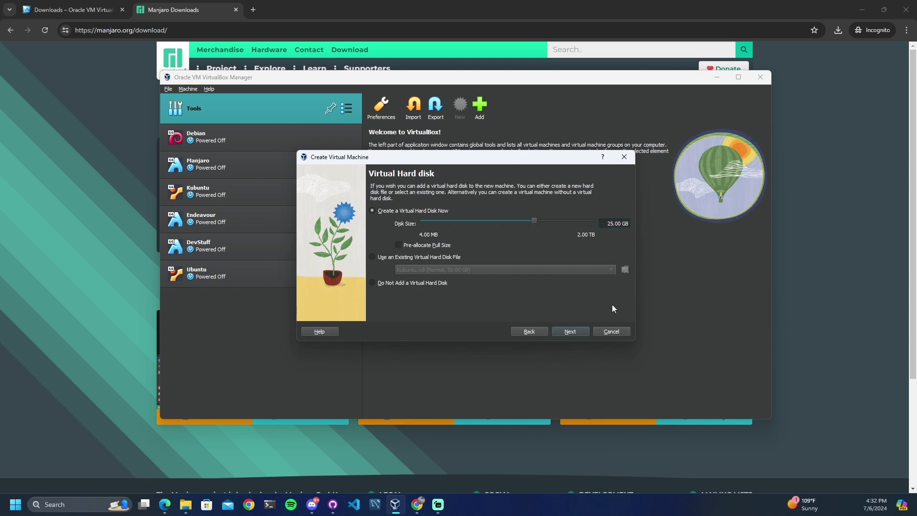
pyautogui.click(582, 331)
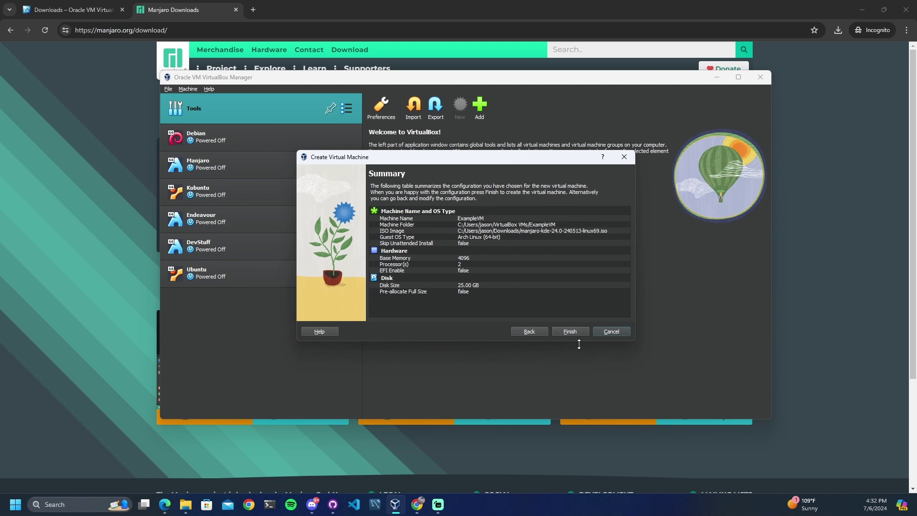
# Finish creating ExampleVM and save its Display video memory at 128 MB
pyautogui.click(583, 333)
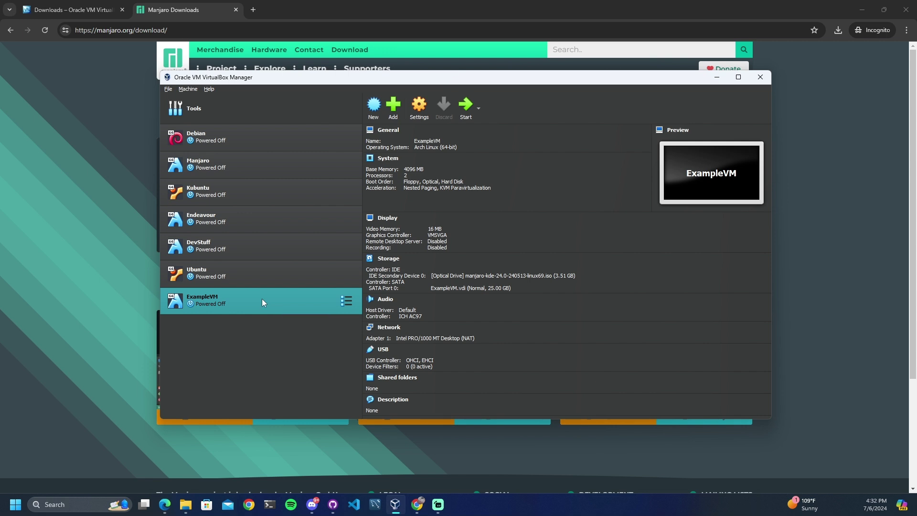
pyautogui.click(414, 116)
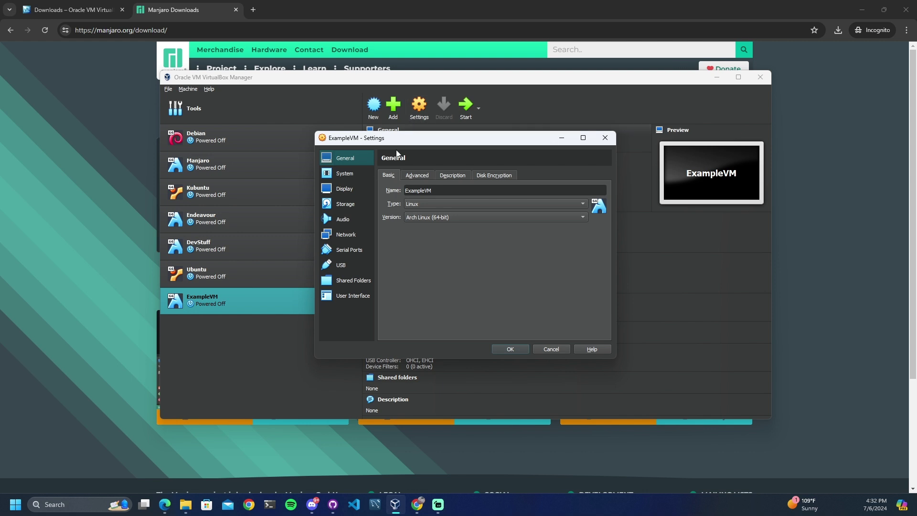
pyautogui.click(353, 191)
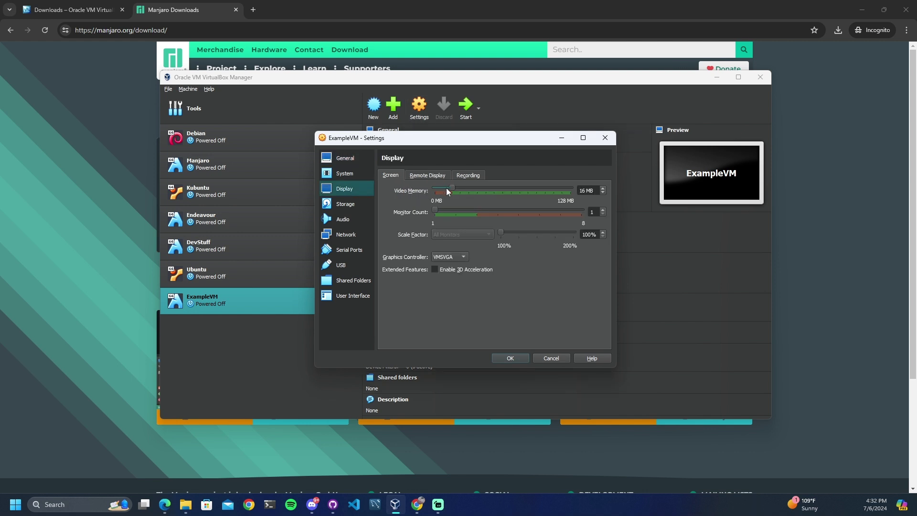
pyautogui.moveTo(452, 191); pyautogui.dragTo(519, 191)
pyautogui.click(510, 359)
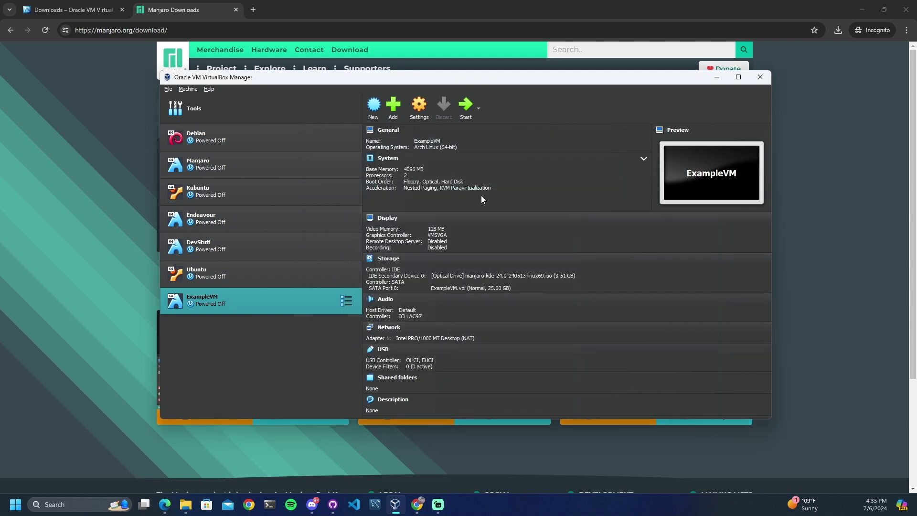
# Start ExampleVM and boot Manjaro using the 'Boot with open source drivers' entry
pyautogui.click(467, 114)
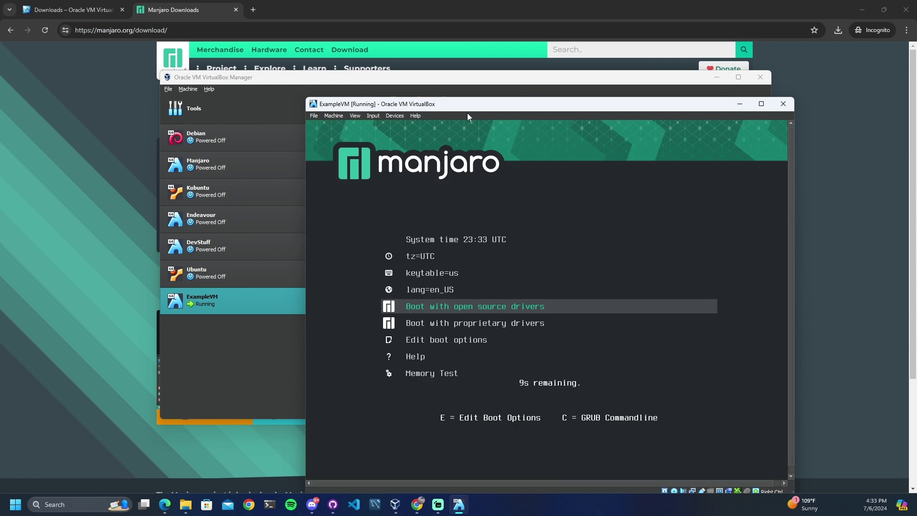
pyautogui.press('Down')
pyautogui.press('Up')
pyautogui.press('Return')
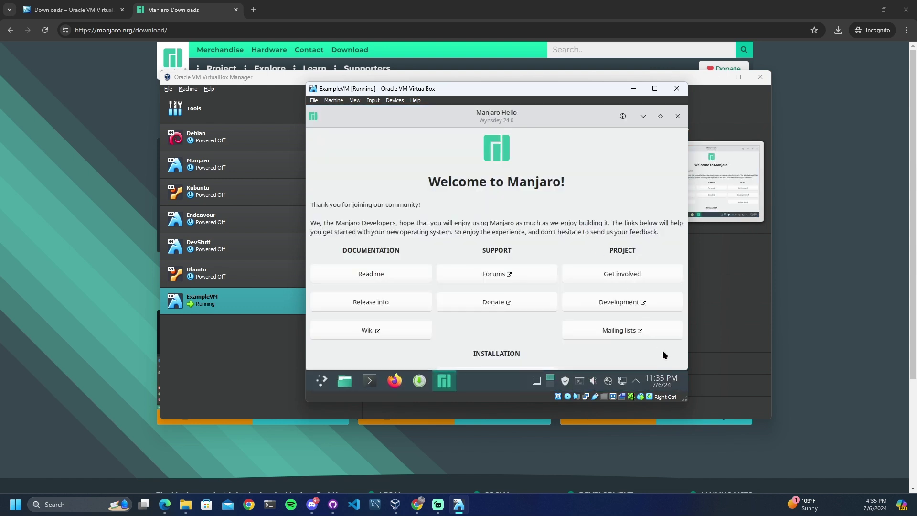
# Enlarge the ExampleVM window and launch the Manjaro installer from Manjaro Hello
pyautogui.moveTo(685, 399); pyautogui.dragTo(747, 444)
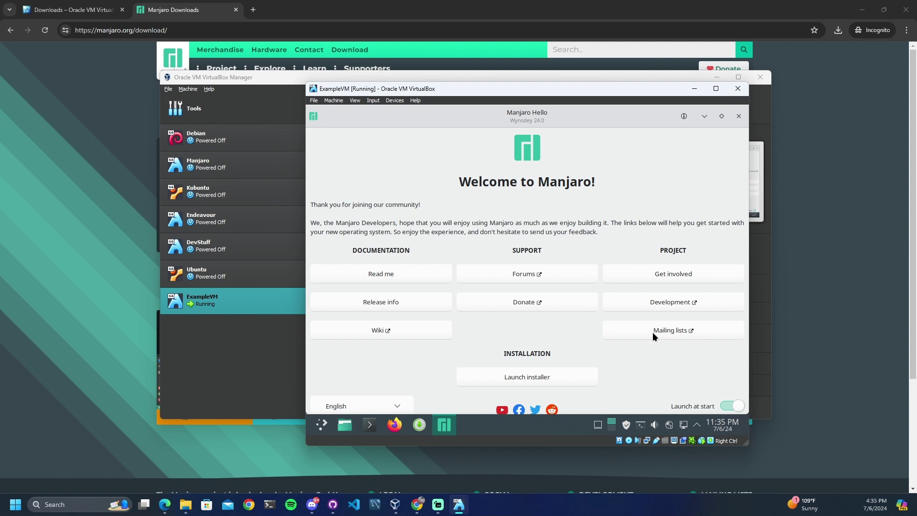
pyautogui.click(548, 378)
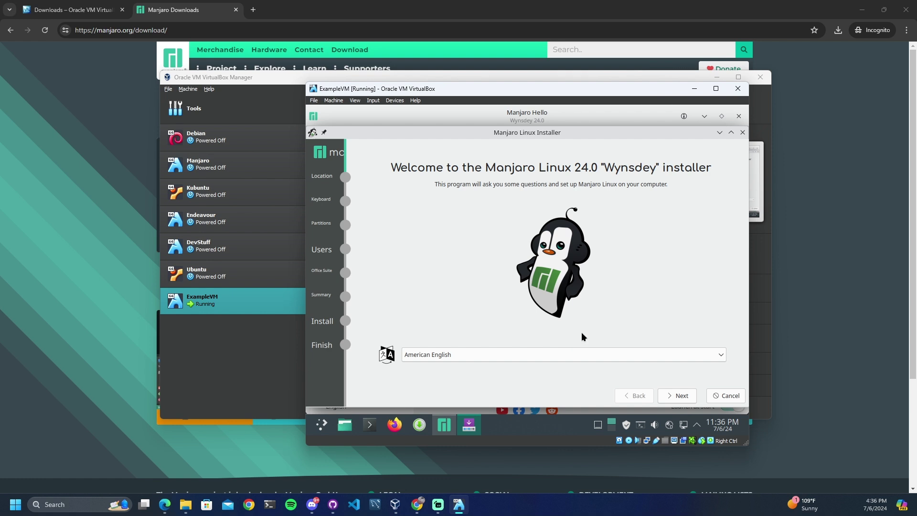
# Keep American English as the installer language and continue to the Location page
pyautogui.click(457, 357)
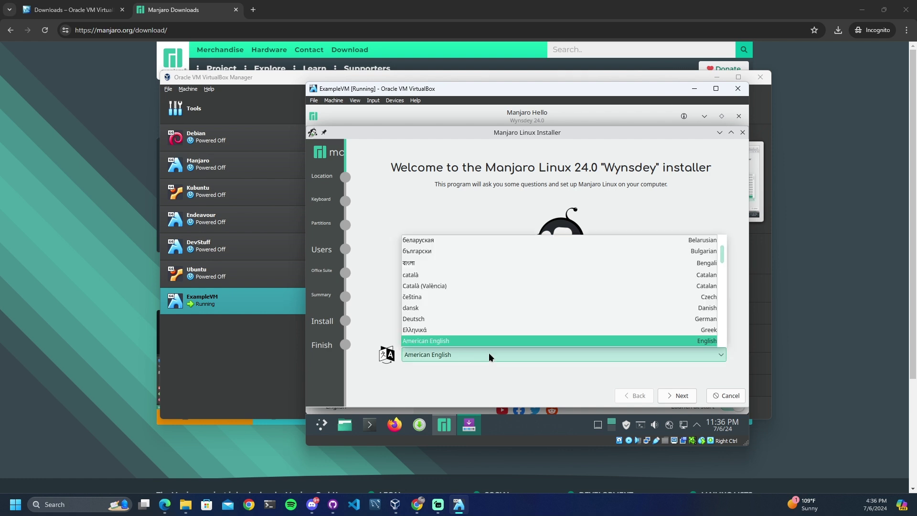
pyautogui.scroll(-2, 568, 315)
pyautogui.scroll(-4, 490, 315)
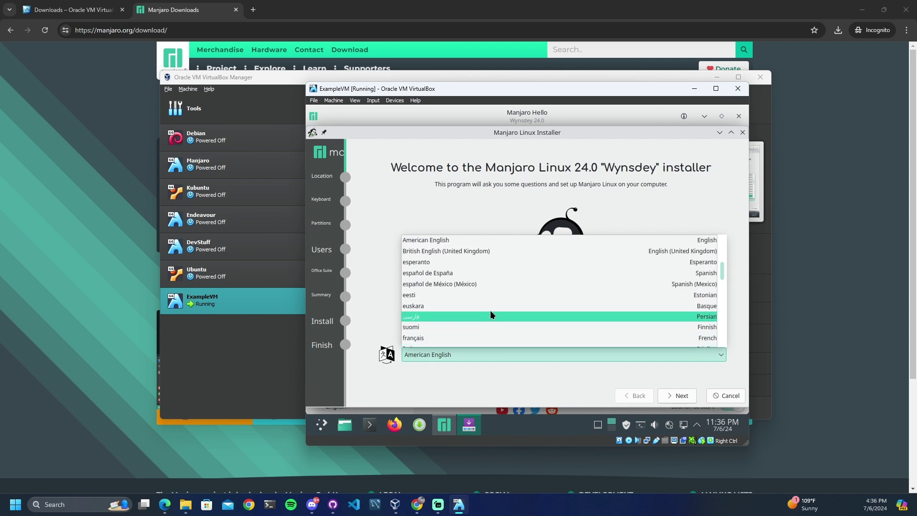
pyautogui.click(494, 353)
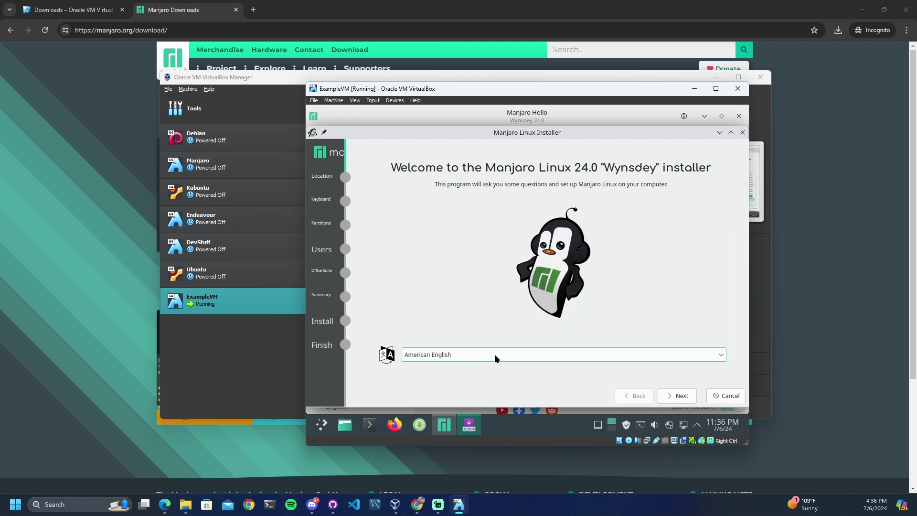
pyautogui.click(678, 396)
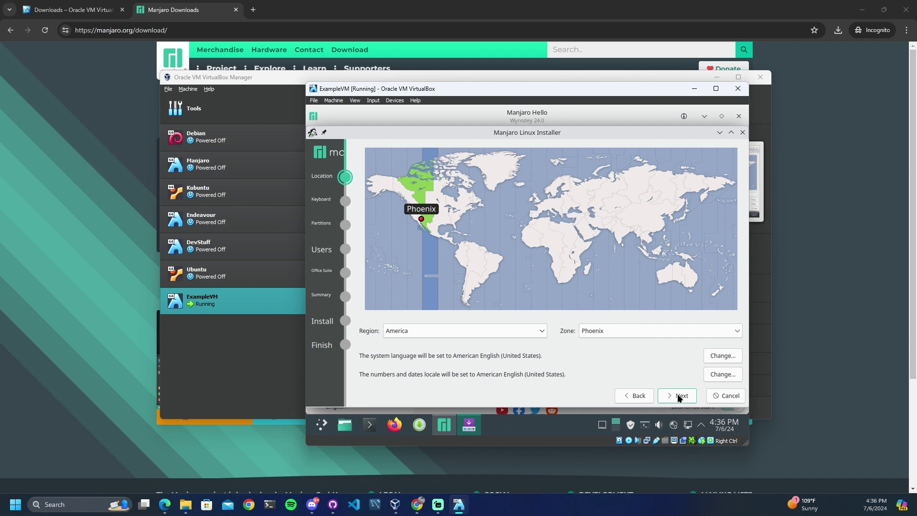
# Accept the America/Phoenix location, US keyboard and erase-disk partitioning defaults
pyautogui.click(679, 396)
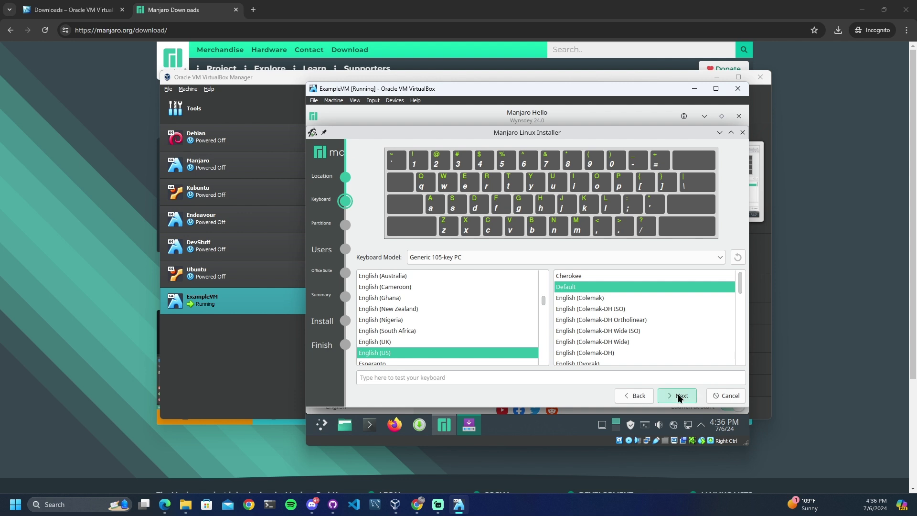
pyautogui.click(679, 397)
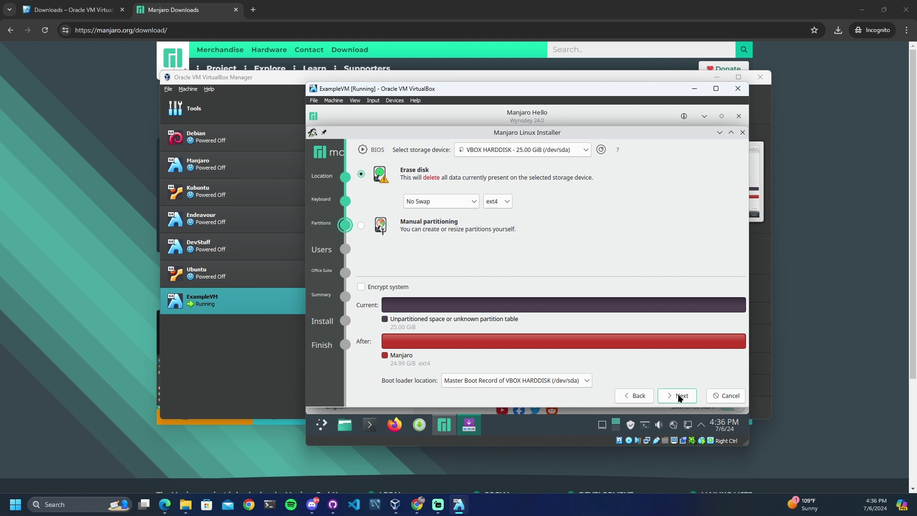
pyautogui.click(680, 396)
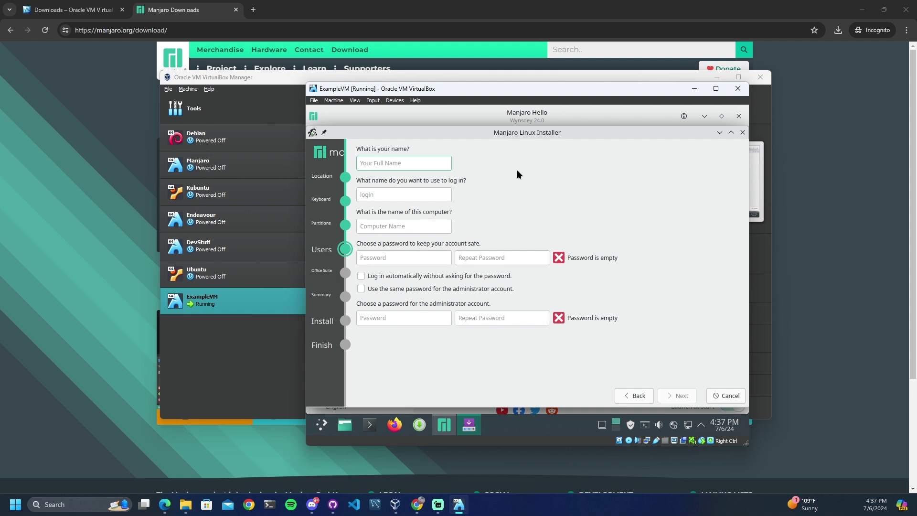
# Enter the user's name, login and computer name, set and confirm the account password, and reuse it for administrator
pyautogui.write('Example')
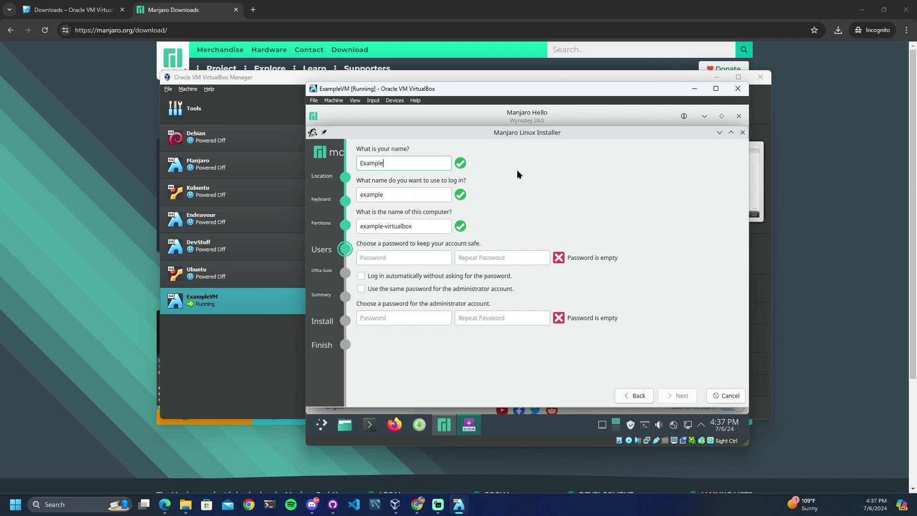
pyautogui.click(432, 192)
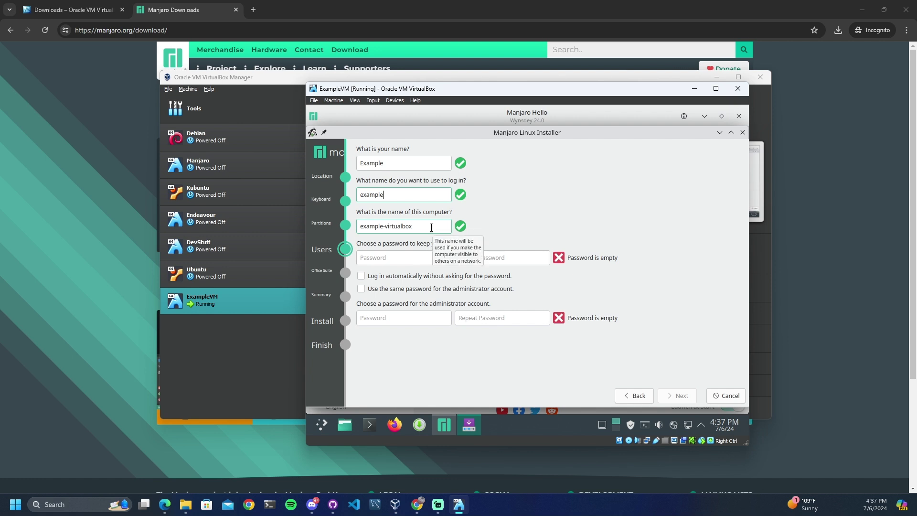
pyautogui.click(421, 254)
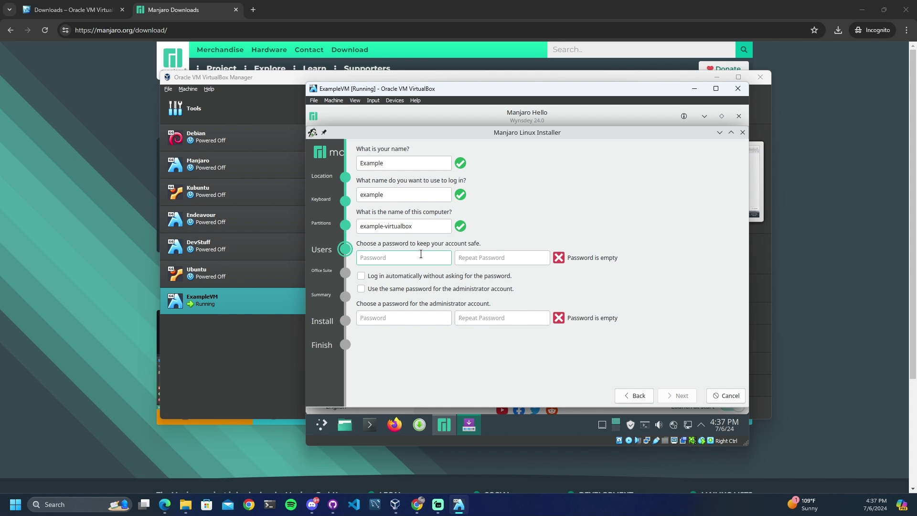
pyautogui.write('example')
pyautogui.press('Tab')
pyautogui.write('example')
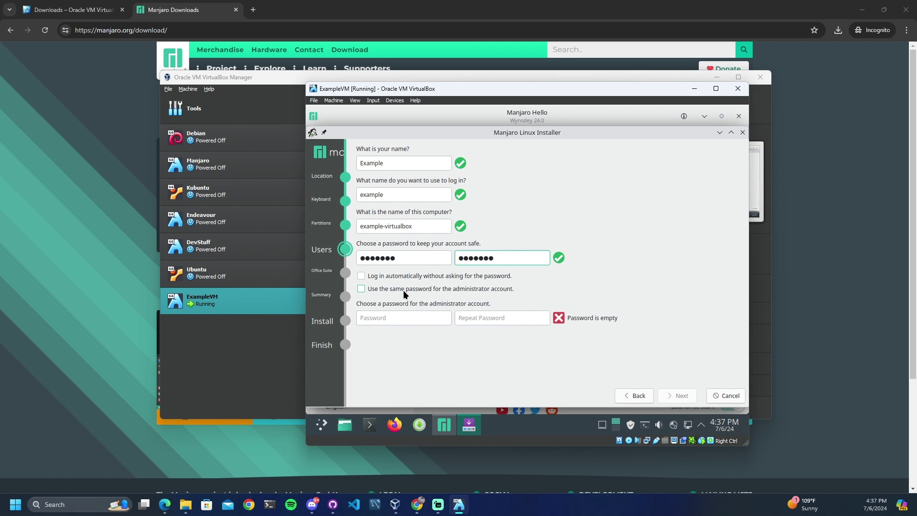
pyautogui.click(403, 290)
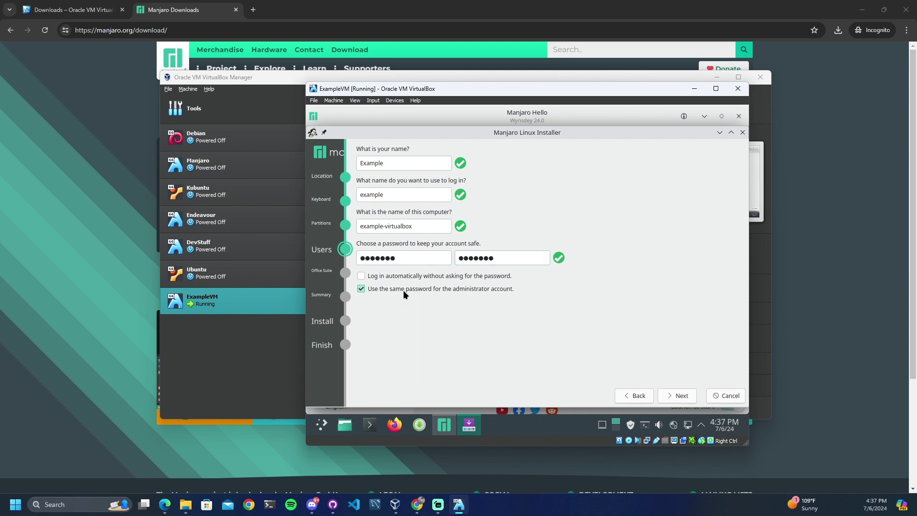
# Choose No Office Suite in the Manjaro installer
pyautogui.click(674, 394)
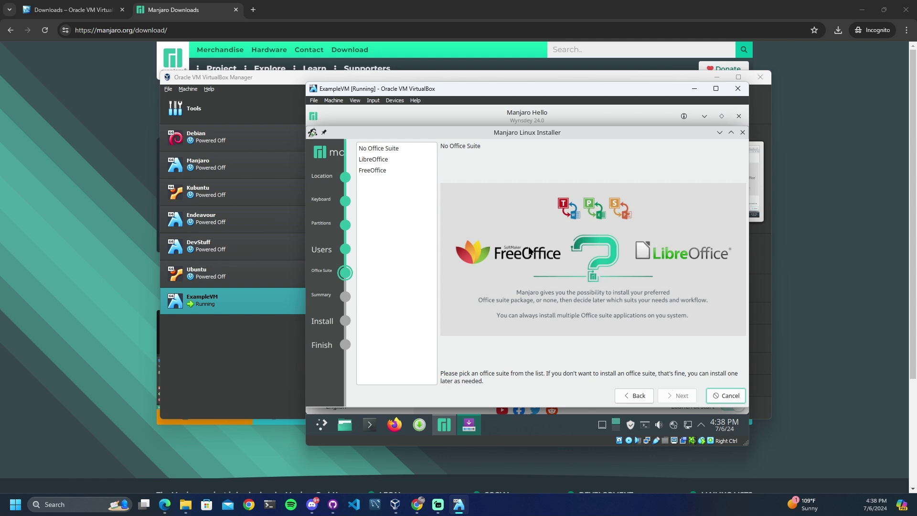
pyautogui.click(401, 148)
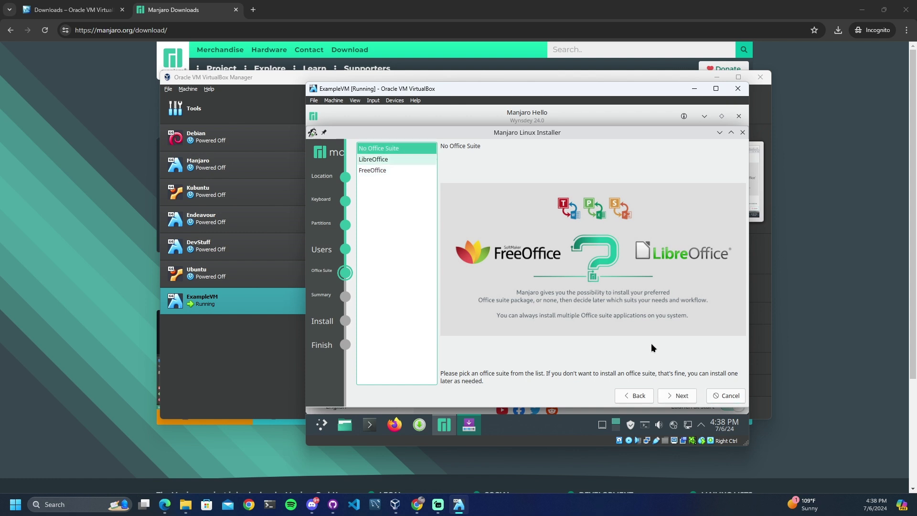
pyautogui.click(679, 396)
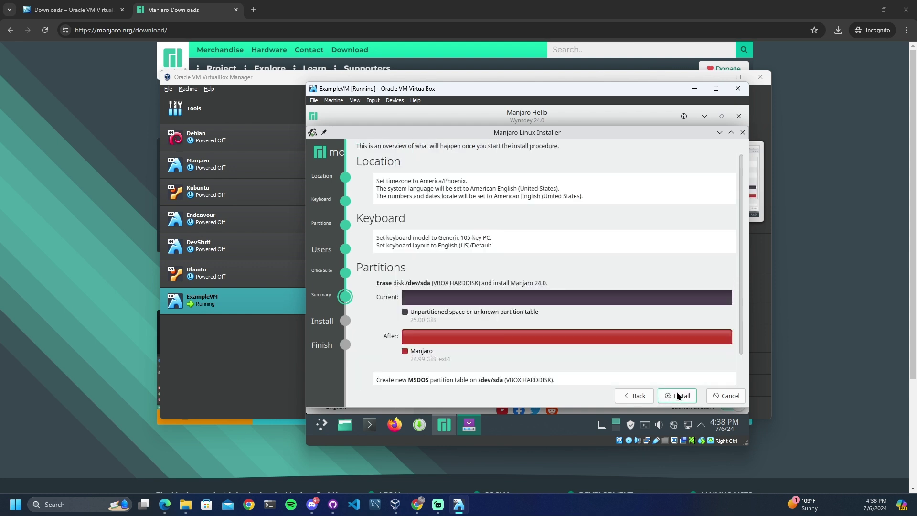
# Review the summary and confirm installing Manjaro 24.0 over the erased /dev/sda disk
pyautogui.scroll(-2, 649, 337)
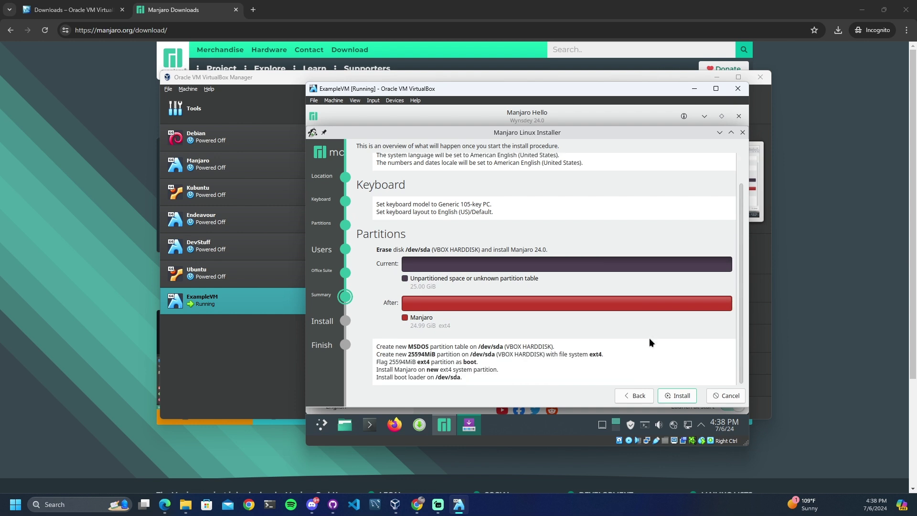
pyautogui.click(673, 393)
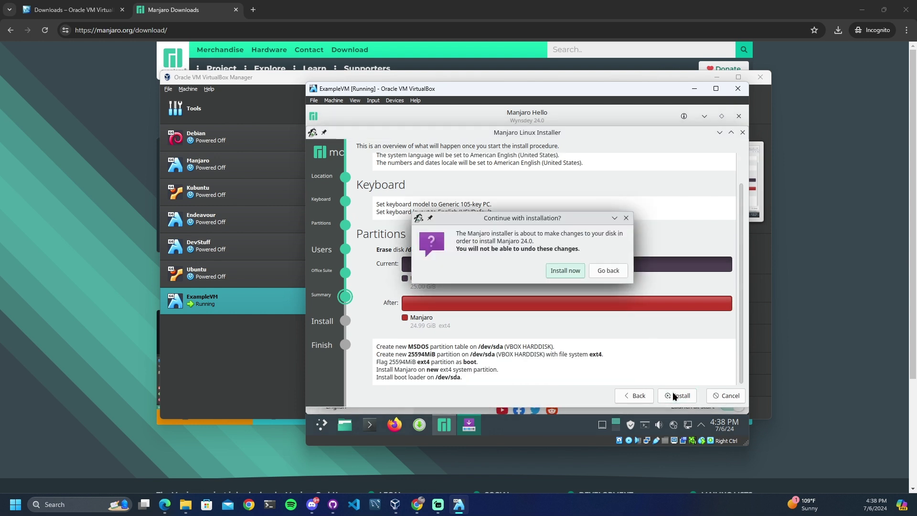
pyautogui.click(566, 270)
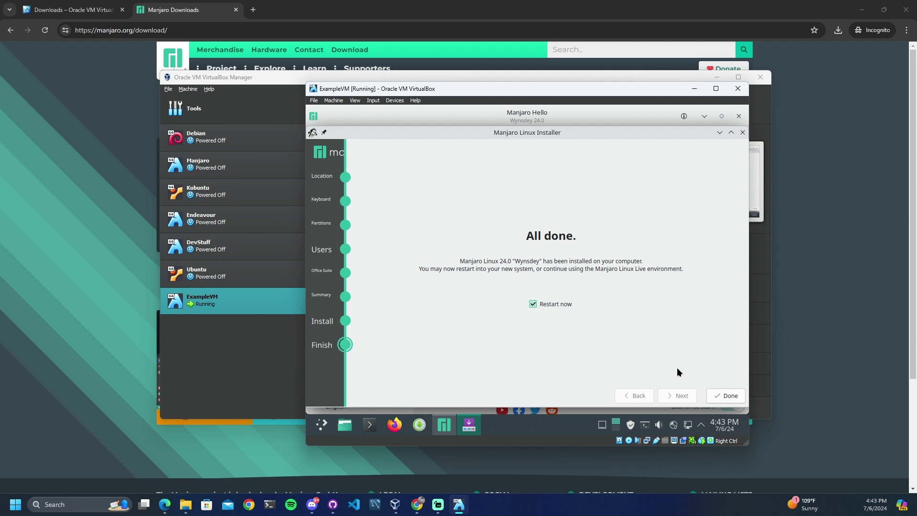
# Finish the installer with 'Restart now' ticked so ExampleVM reboots to the Manjaro boot menu
pyautogui.click(724, 397)
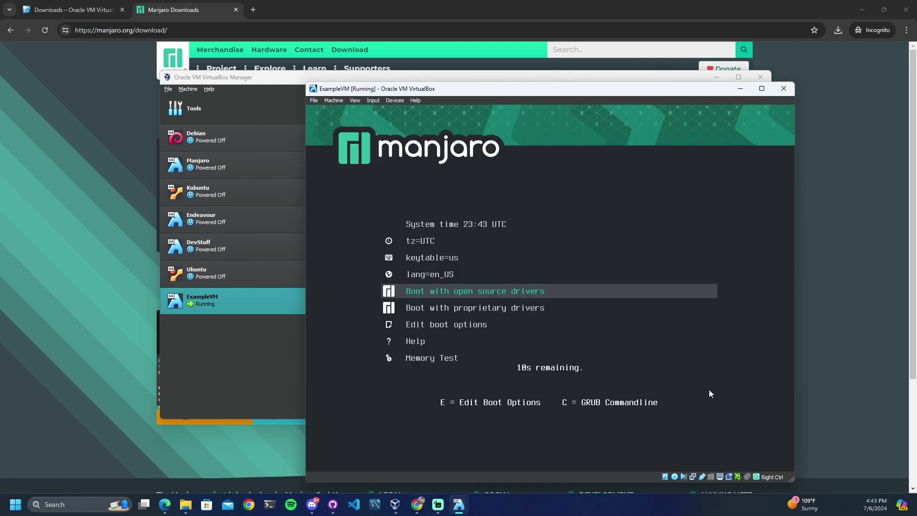
# Halt the GRUB countdown and remove the Manjaro installer disc from the virtual optical drive
pyautogui.press('Down')
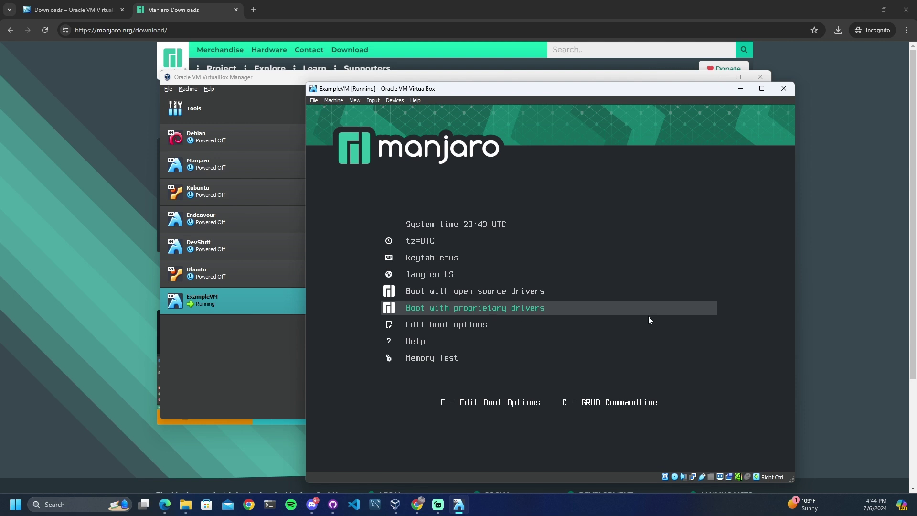
pyautogui.click(394, 100)
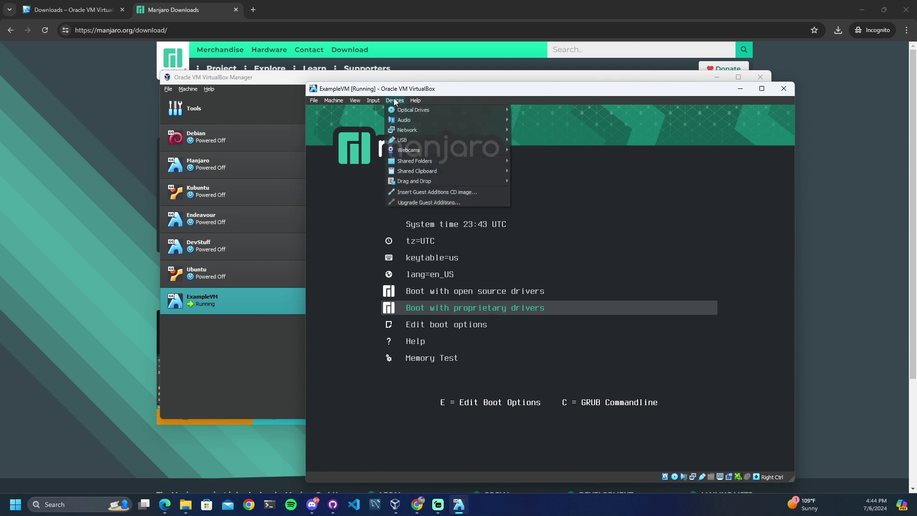
pyautogui.moveTo(466, 110)
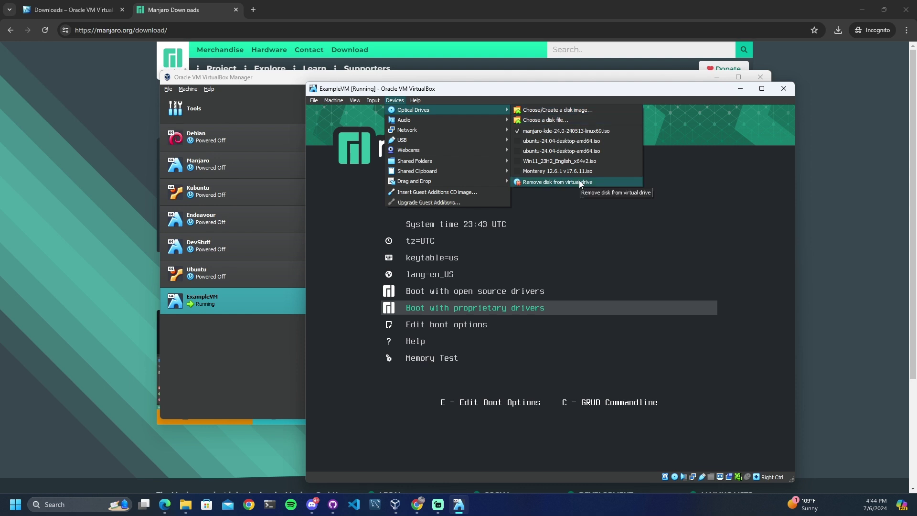
pyautogui.click(581, 181)
# Reset ExampleVM through the Machine menu and confirm the reset
pyautogui.click(344, 99)
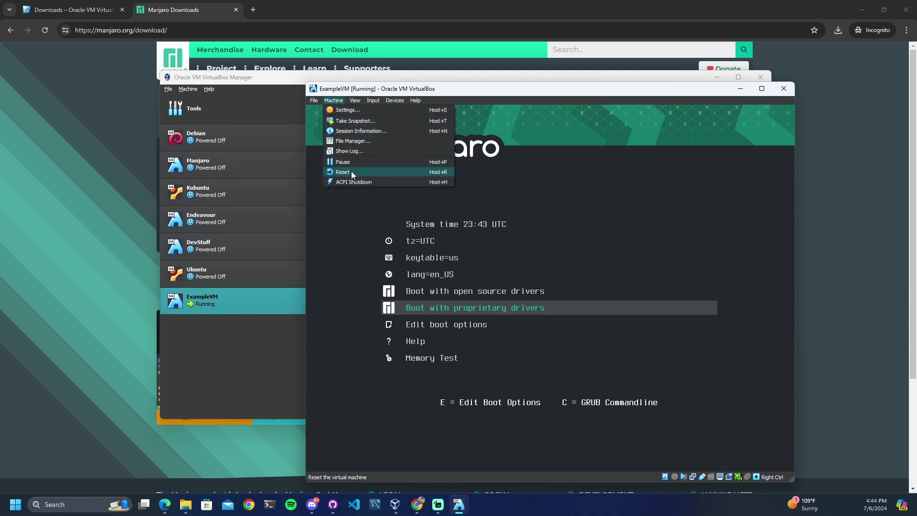
pyautogui.click(351, 172)
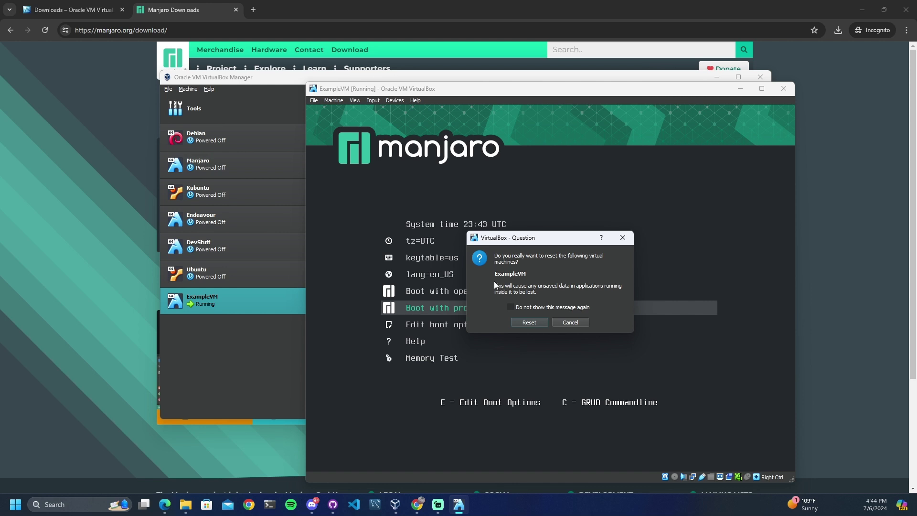
pyautogui.click(533, 323)
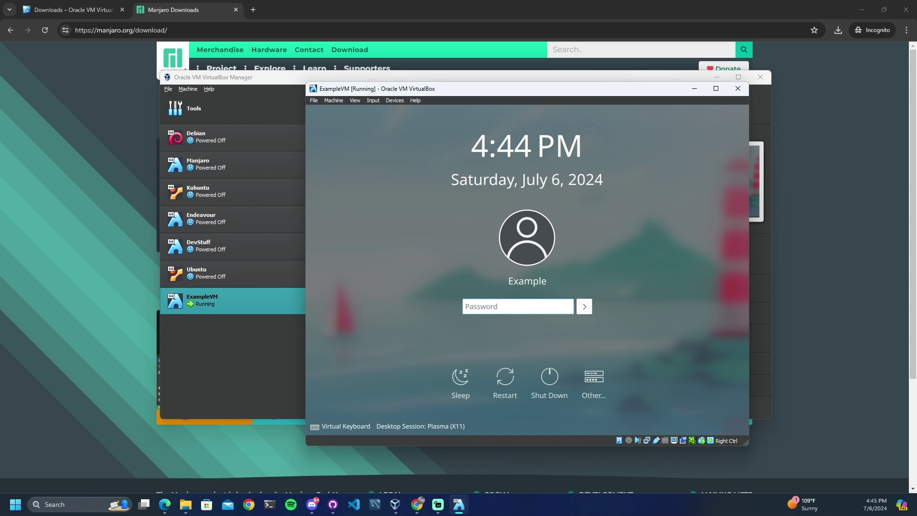
# Log in to the installed Manjaro with the account password
pyautogui.write('•••••••')
pyautogui.press('Return')
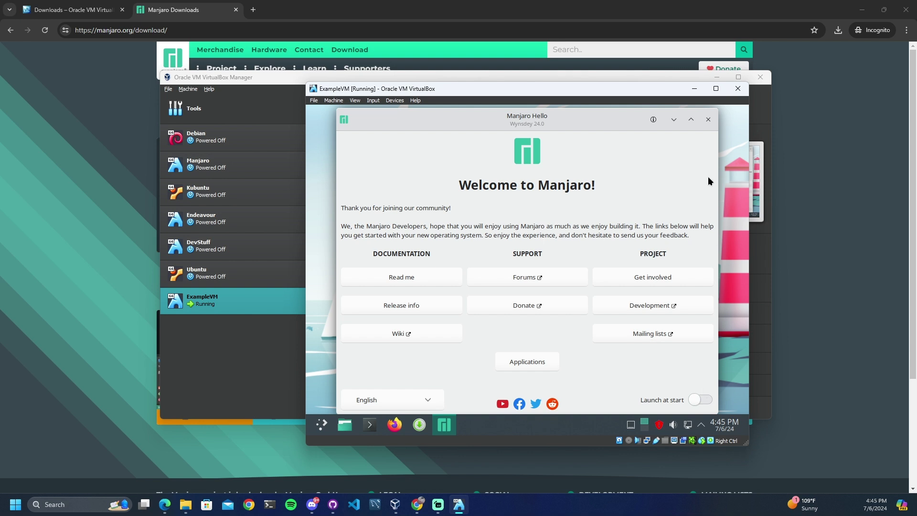
# Close Manjaro Hello, then move and enlarge the ExampleVM window
pyautogui.click(708, 119)
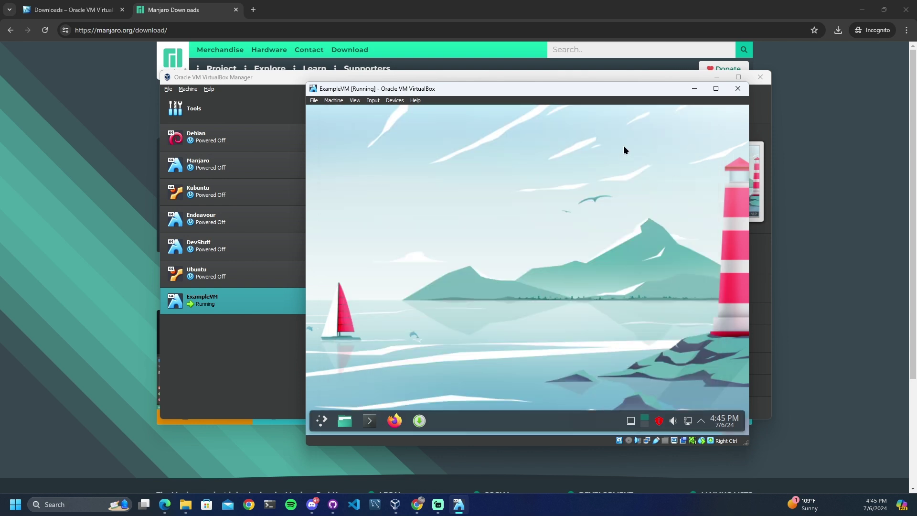
pyautogui.moveTo(612, 91); pyautogui.dragTo(523, 66)
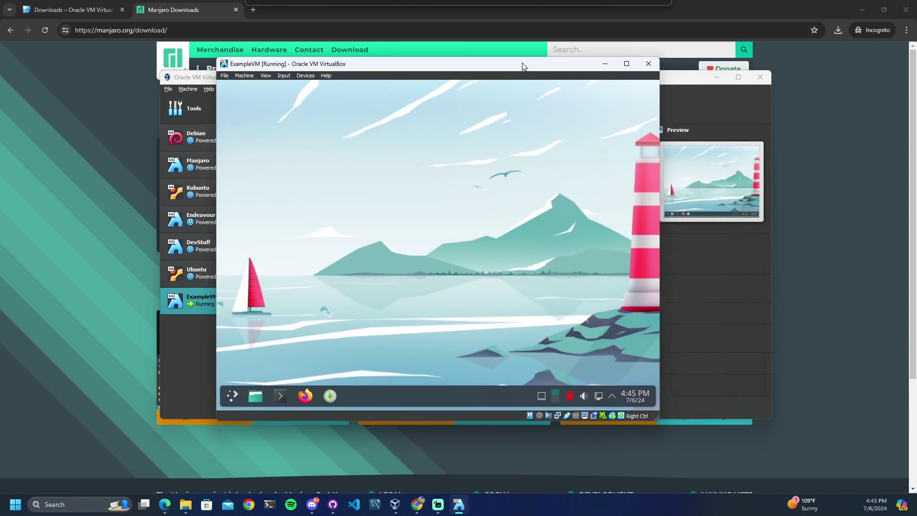
pyautogui.moveTo(660, 420); pyautogui.dragTo(896, 474)
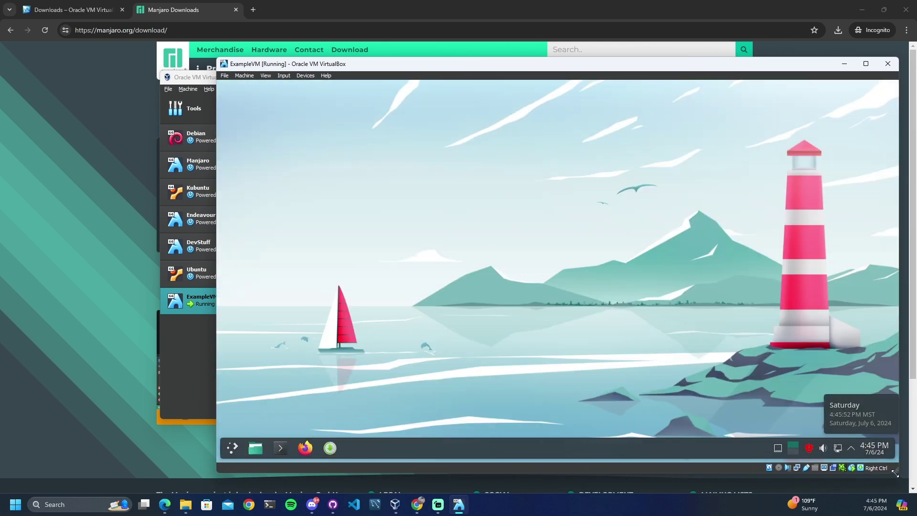
pyautogui.moveTo(654, 69); pyautogui.dragTo(544, 62)
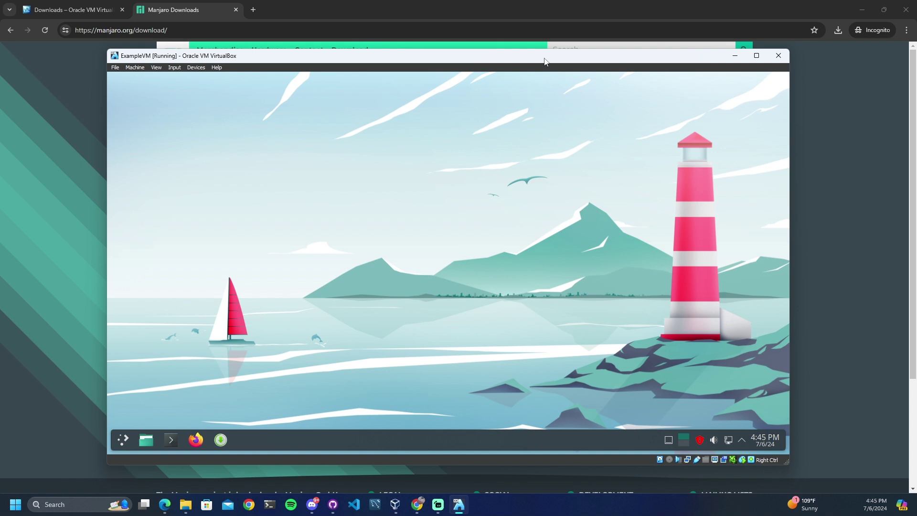
# Switch ExampleVM to full screen, then return it to windowed mode
pyautogui.hotkey('ctrl', 'f')
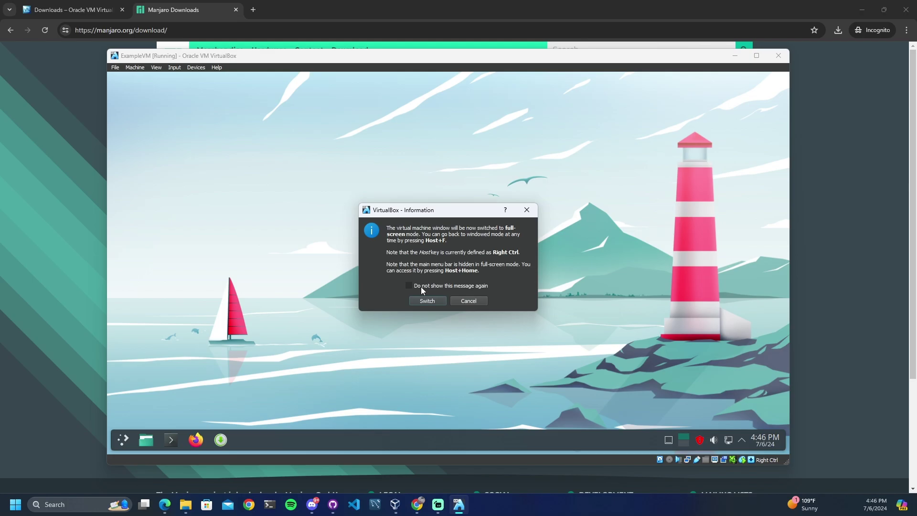
pyautogui.click(426, 301)
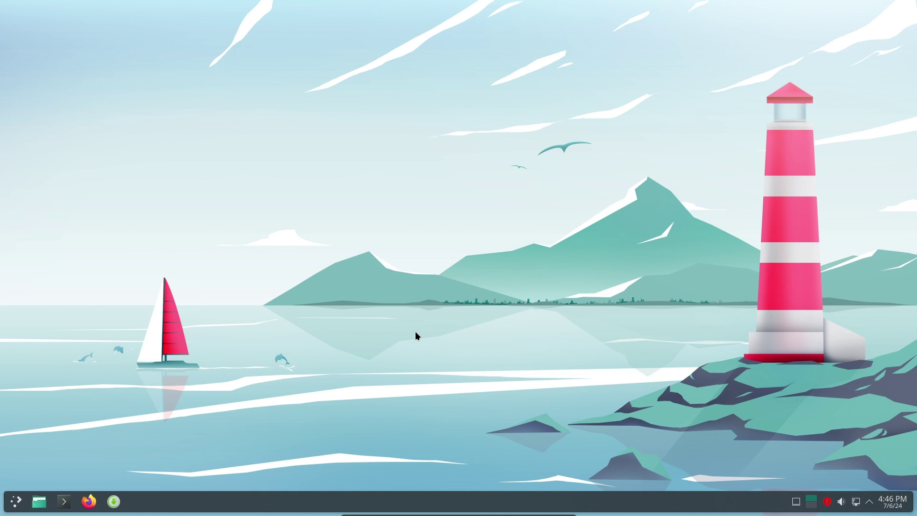
pyautogui.press('Control_R+f')
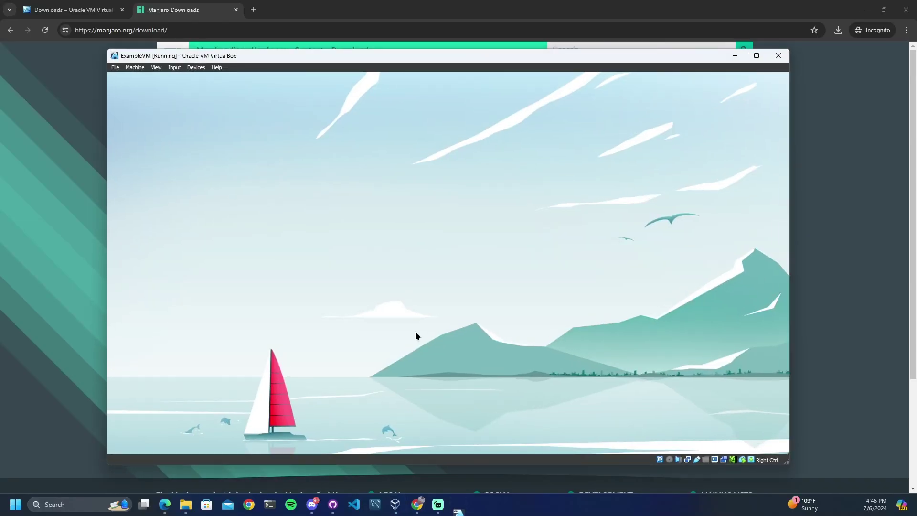